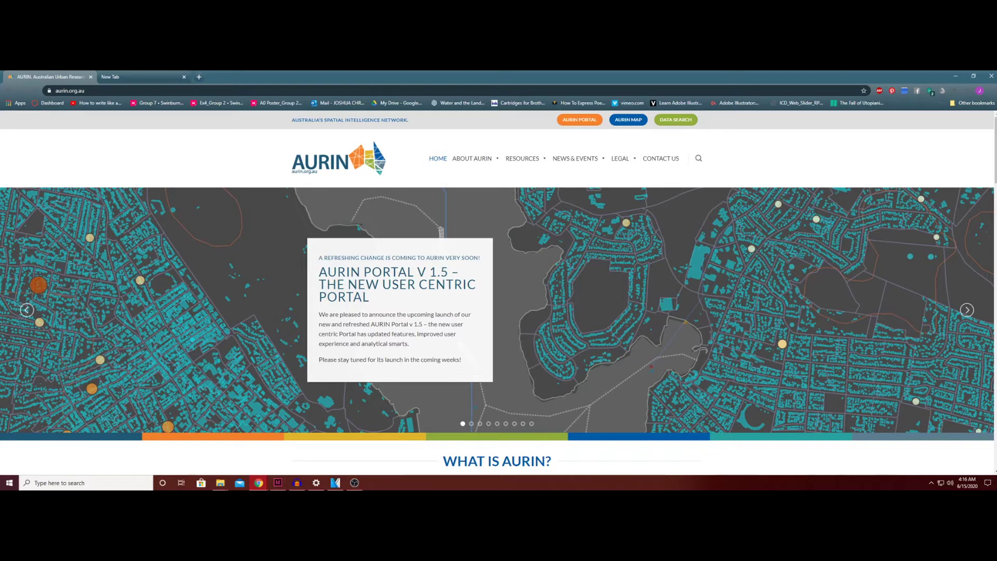
# Open the AURIN Portal login and continue with Swinburne University of Technology as the remembered organisation
pyautogui.click(580, 120)
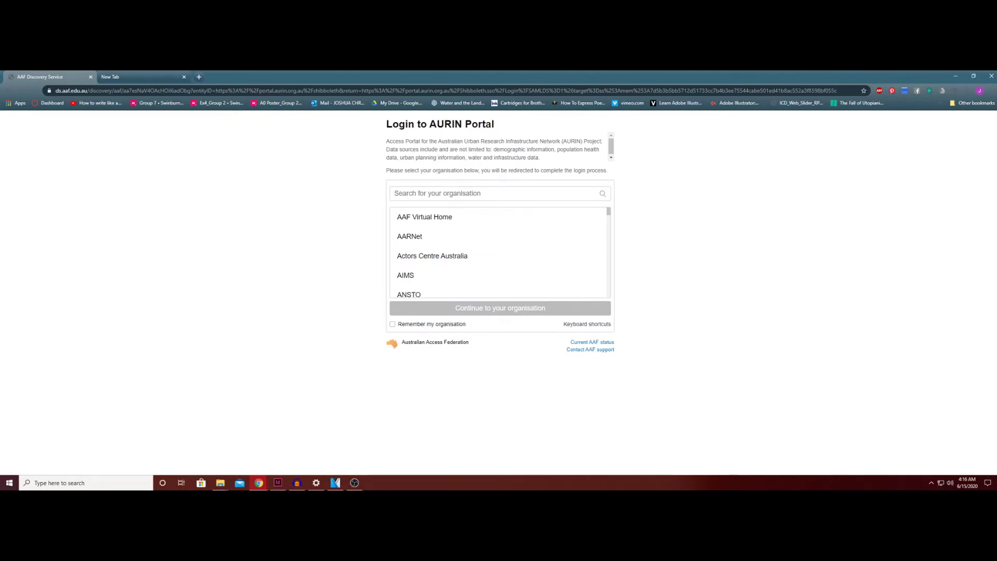
pyautogui.click(393, 324)
pyautogui.scroll(-20, 499, 253)
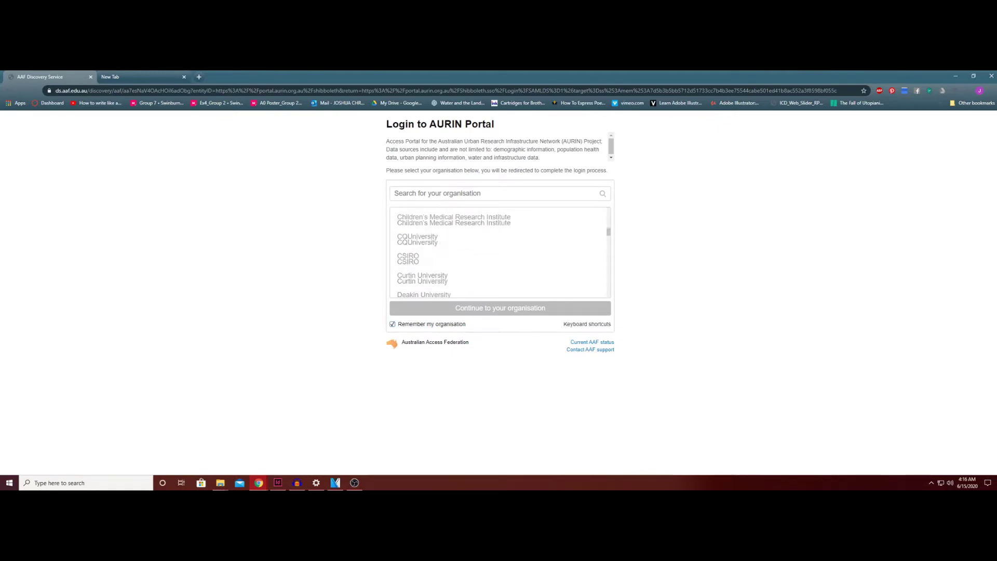
pyautogui.scroll(3, 499, 253)
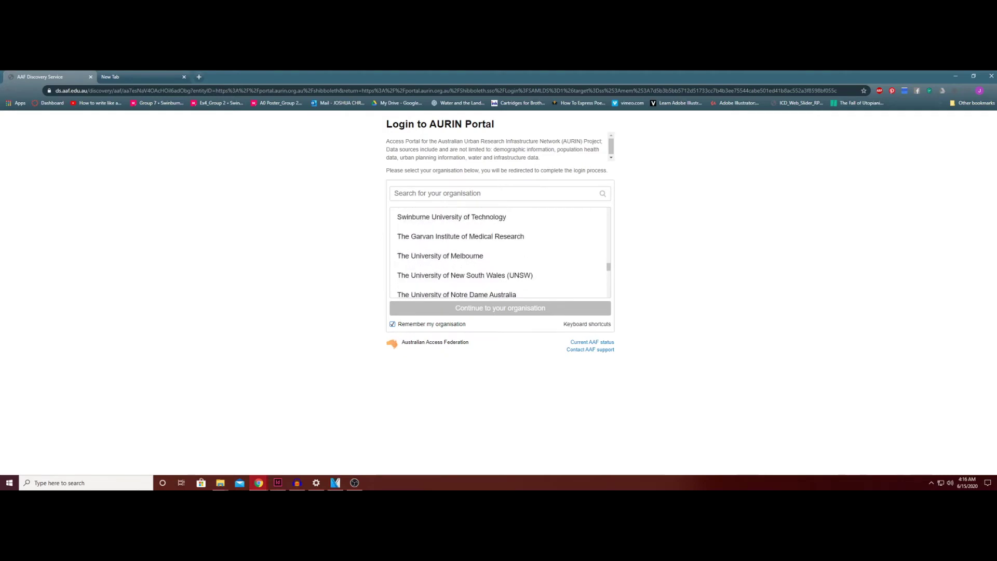
pyautogui.scroll(-1, 499, 253)
pyautogui.click(451, 256)
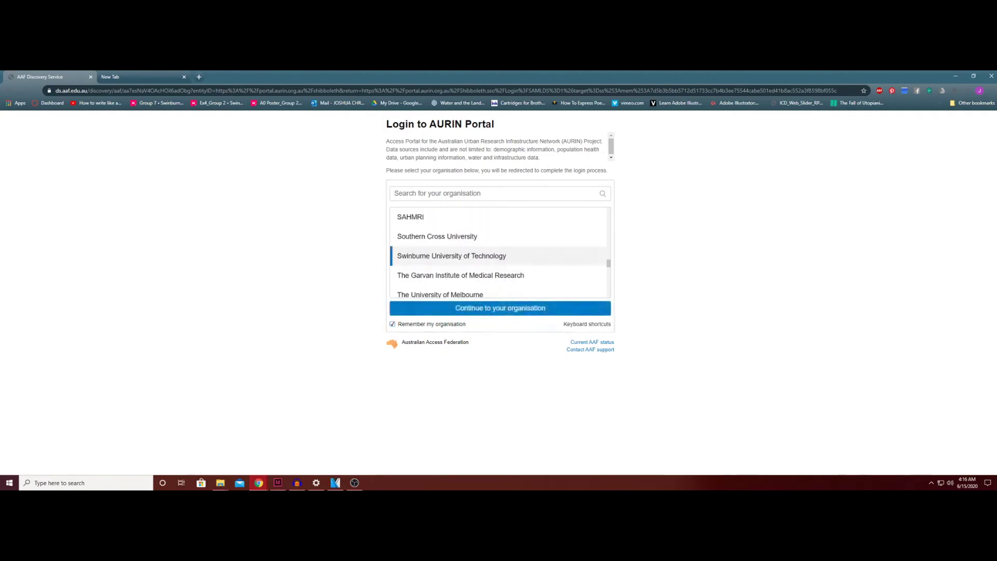
pyautogui.click(500, 308)
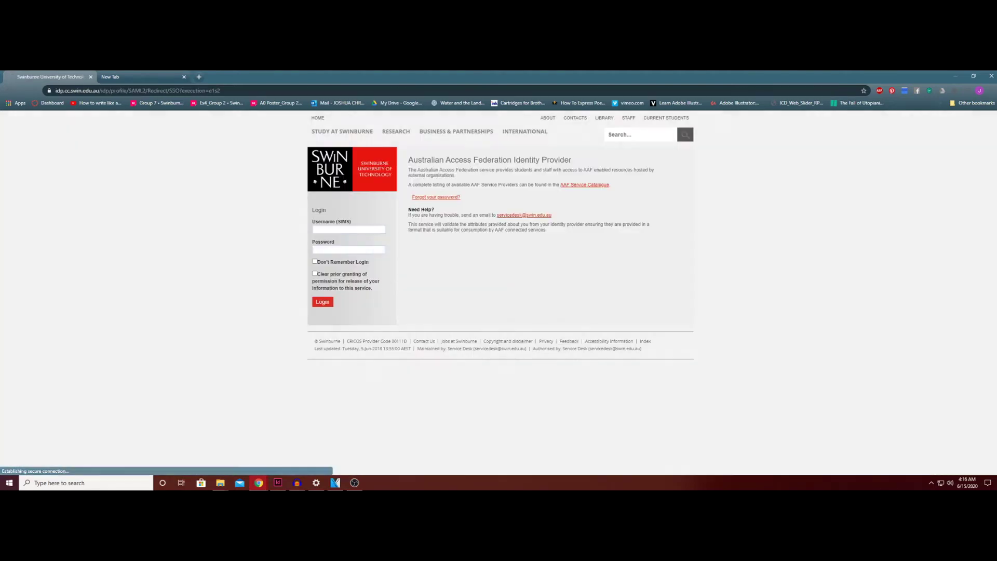
# Submit the university login and accept releasing the account information to the AURIN Portal, keeping the default consent duration
pyautogui.press('Return')
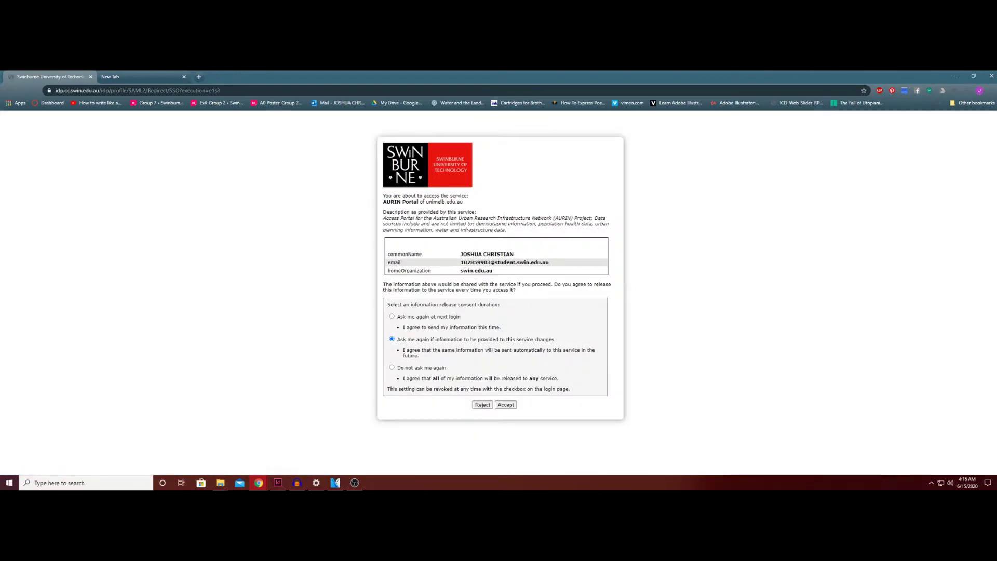
pyautogui.press('Tab')
pyautogui.press('Tab')
pyautogui.press('Return')
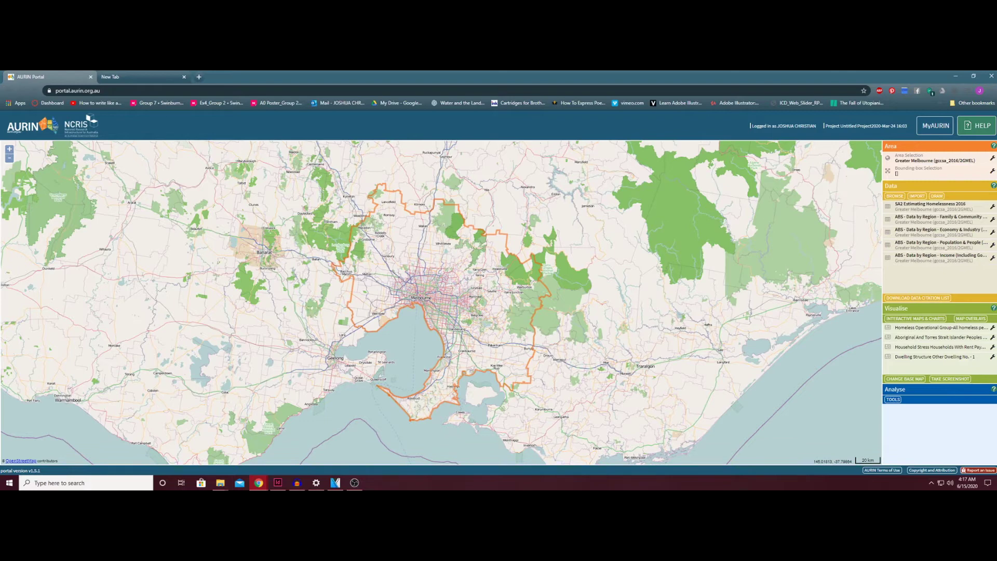
# Examine the Greater Melbourne study area on the map, from the full region boundary to the inner suburbs
pyautogui.scroll(2, 396, 295)
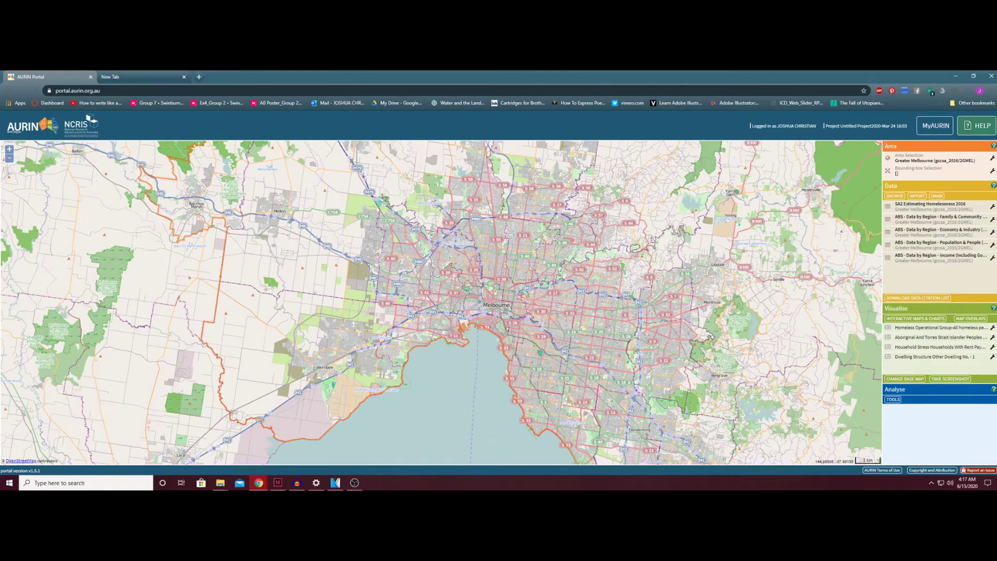
pyautogui.scroll(1, 518, 319)
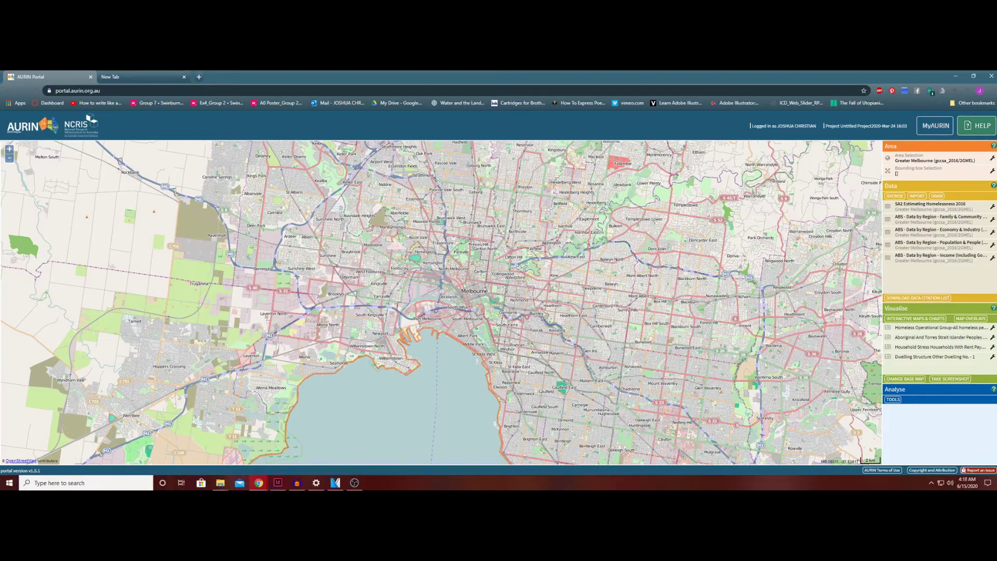
pyautogui.scroll(3, 570, 422)
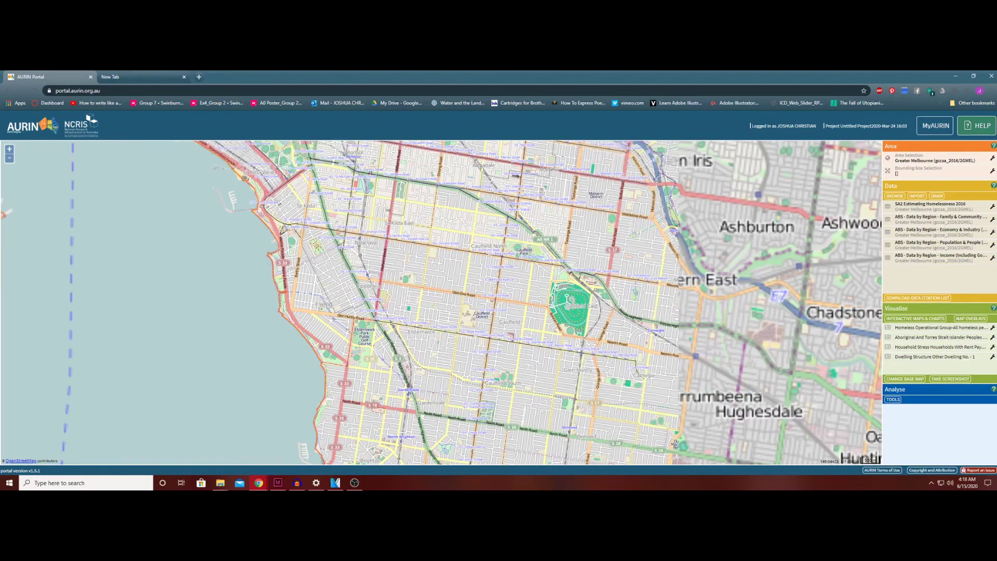
pyautogui.scroll(-3, 631, 408)
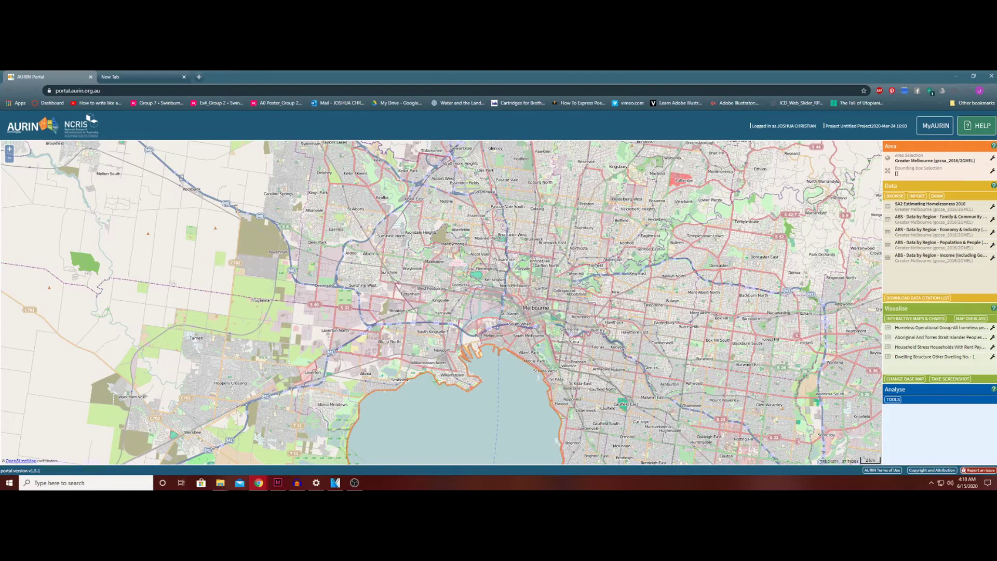
pyautogui.scroll(-3, 509, 306)
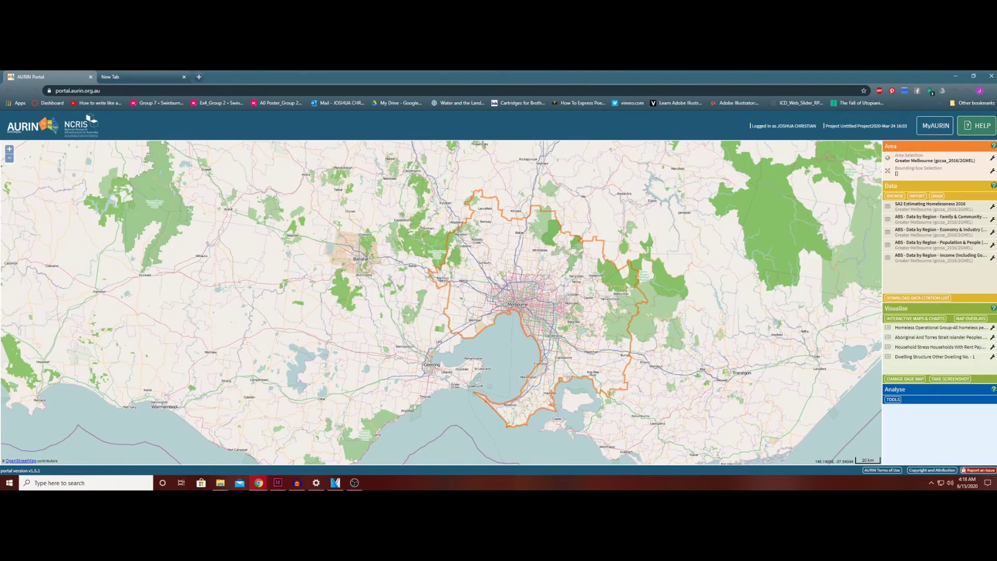
pyautogui.scroll(-1, 497, 281)
pyautogui.scroll(2, 497, 281)
pyautogui.moveTo(497, 281); pyautogui.dragTo(415, 238)
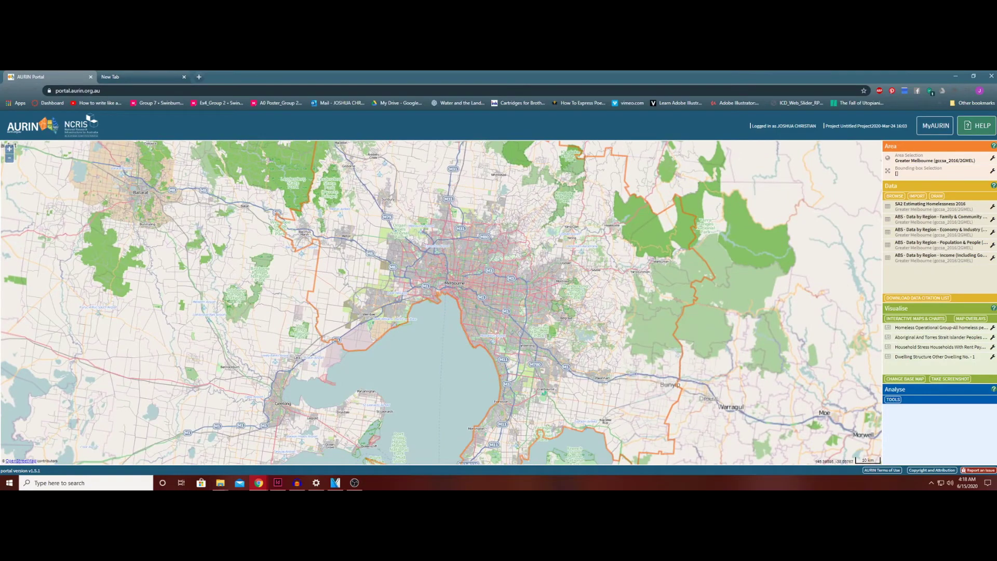
pyautogui.scroll(2, 452, 288)
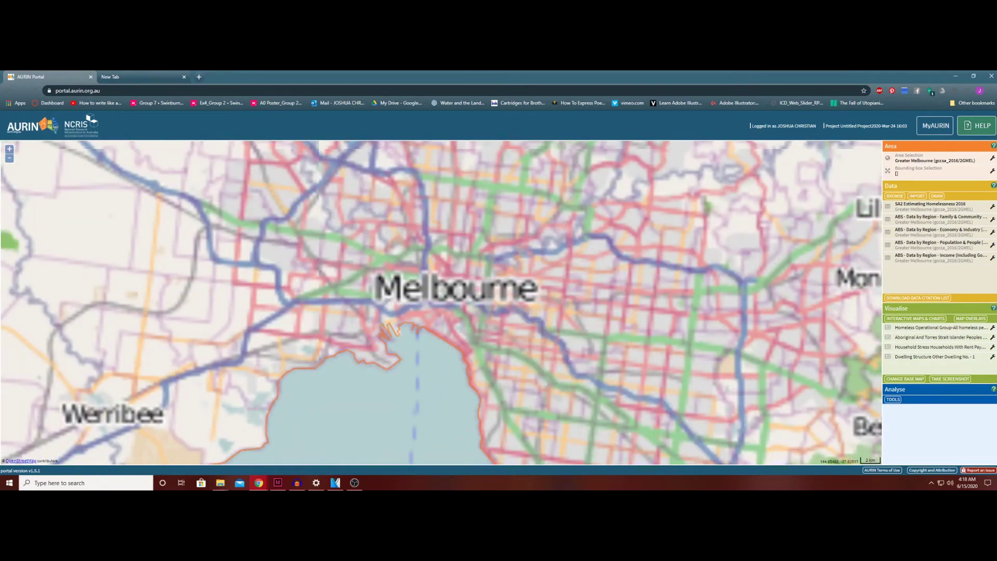
pyautogui.moveTo(452, 289); pyautogui.dragTo(480, 299)
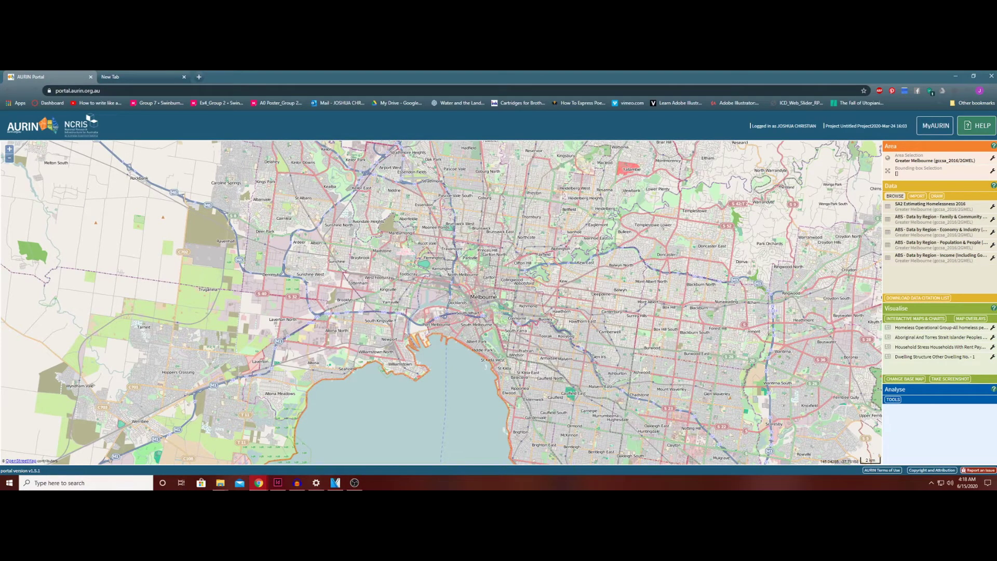
# Browse for datasets in the Greater Melbourne study area using the keyword homelessness
pyautogui.click(895, 196)
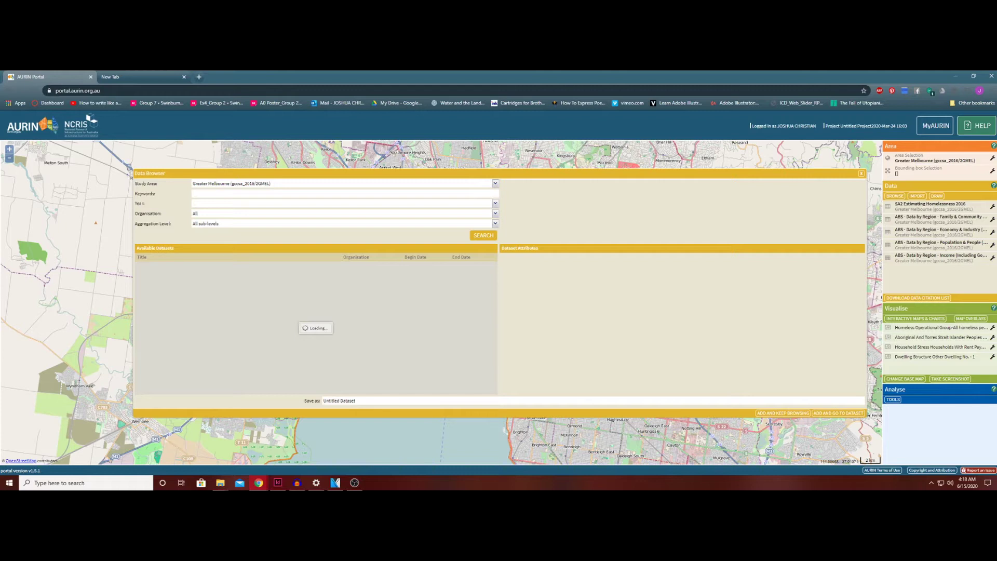
pyautogui.click(496, 184)
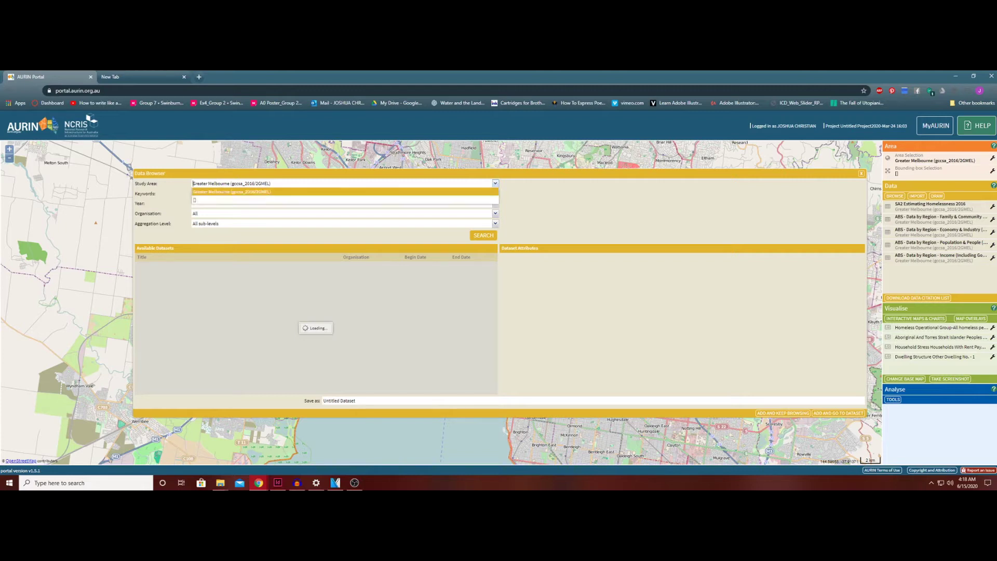
pyautogui.click(495, 183)
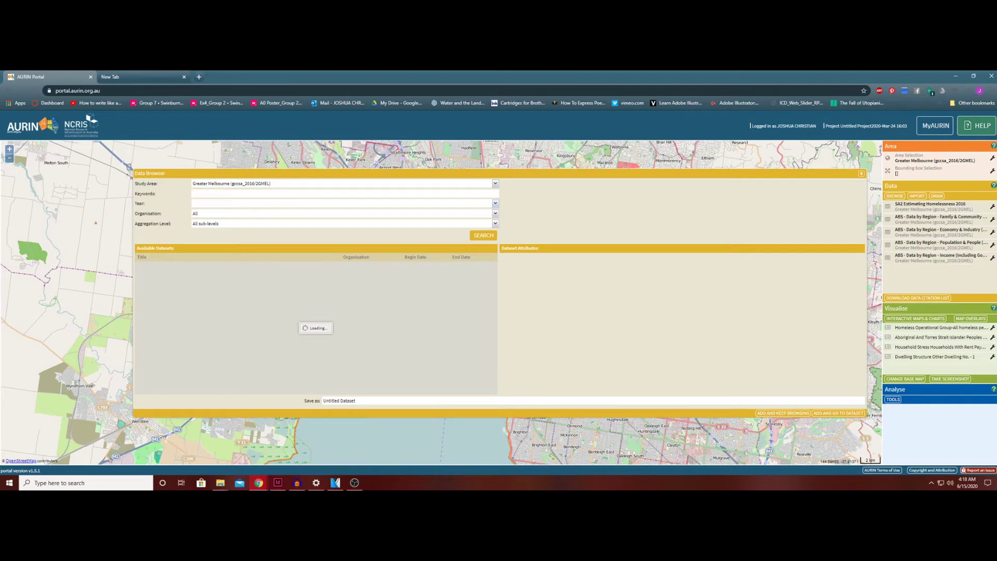
pyautogui.write('homelessness')
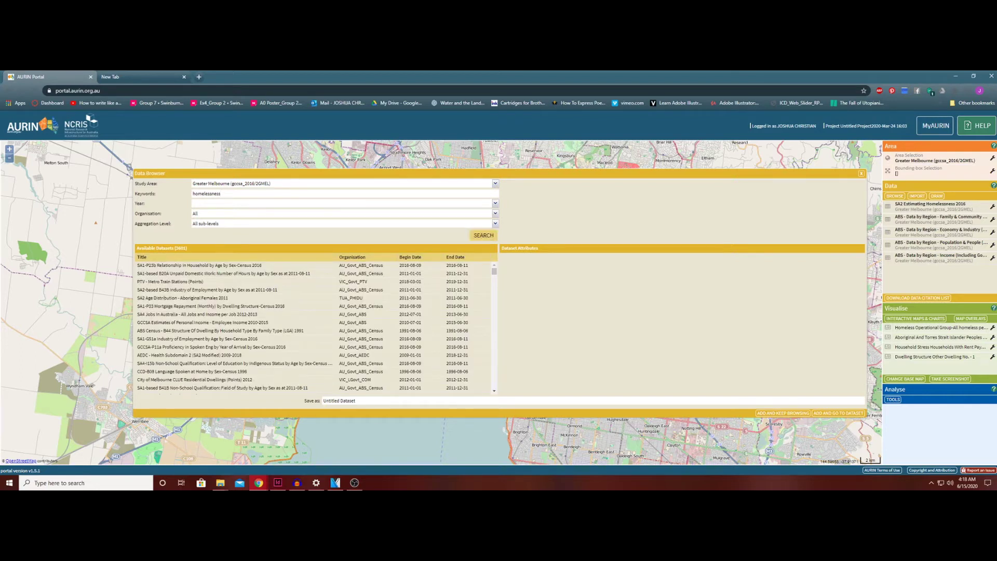
pyautogui.click(483, 236)
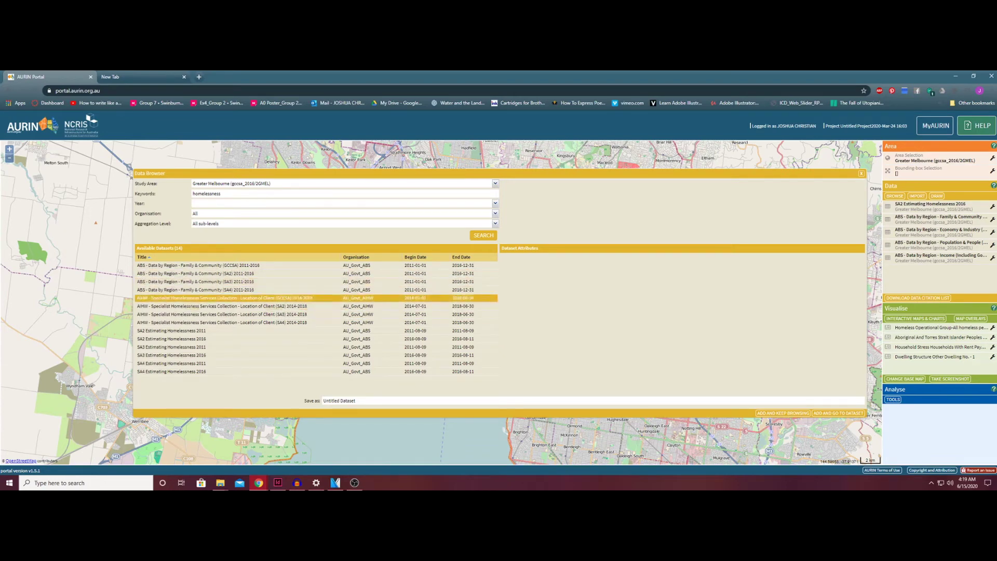
# Select the SA2 Estimating Homelessness 2016 dataset with all its attributes, and close the data browser without adding it
pyautogui.moveTo(197, 298)
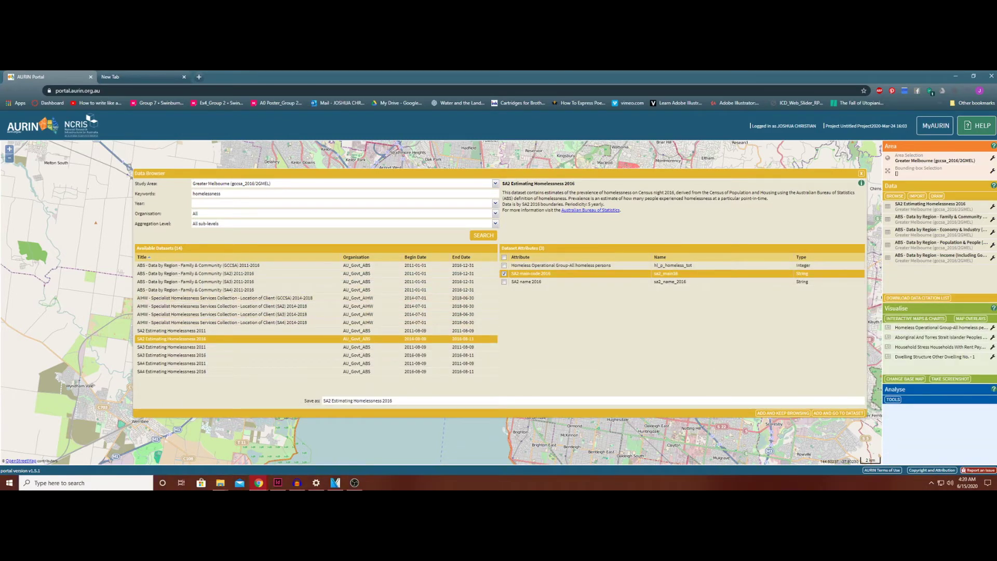
pyautogui.click(504, 265)
pyautogui.click(504, 266)
pyautogui.click(503, 282)
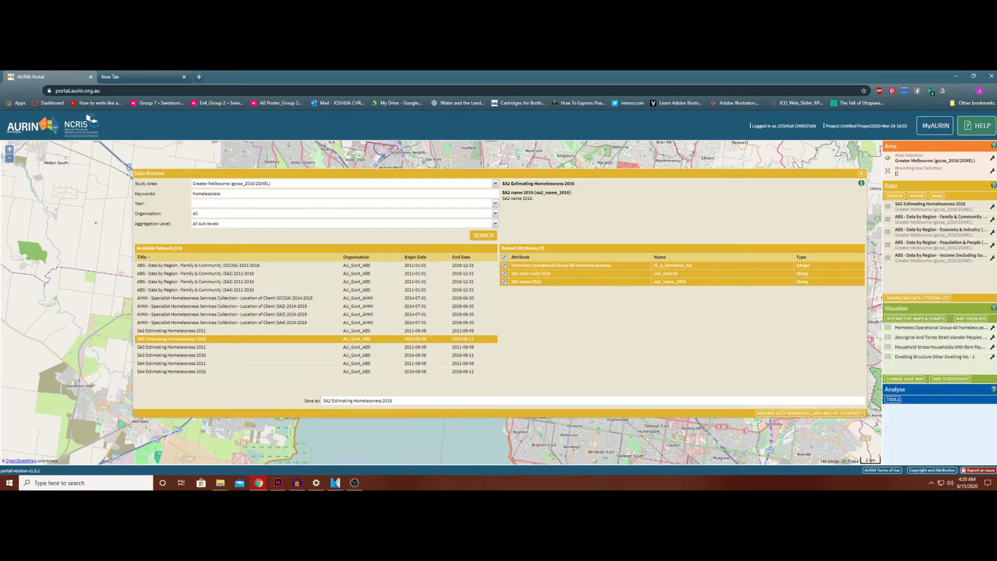
pyautogui.click(862, 173)
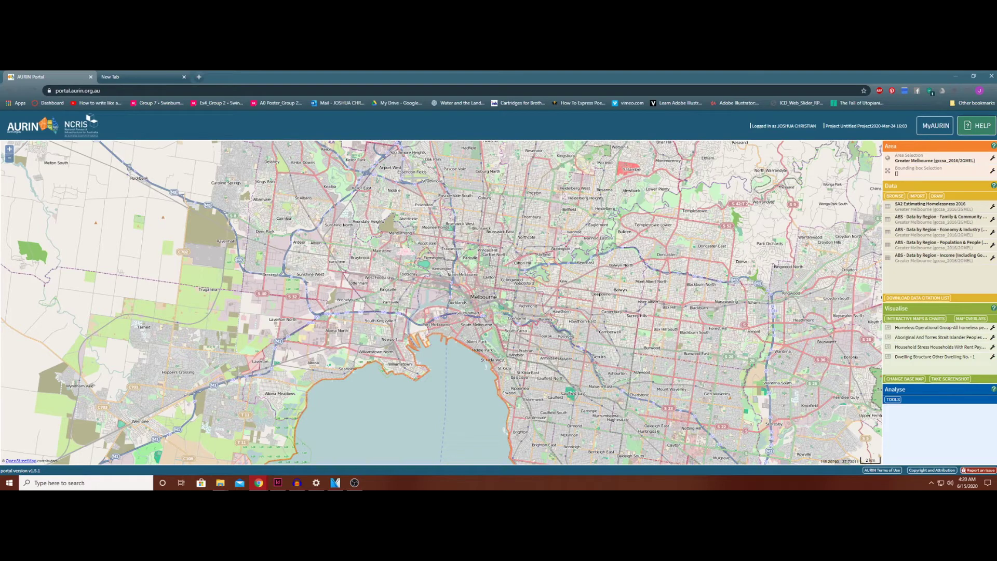
# Review the attribute table of the project's SA2 Estimating Homelessness 2016 dataset, and close it
pyautogui.click(888, 207)
pyautogui.scroll(-3, 130, 234)
pyautogui.scroll(3, 130, 232)
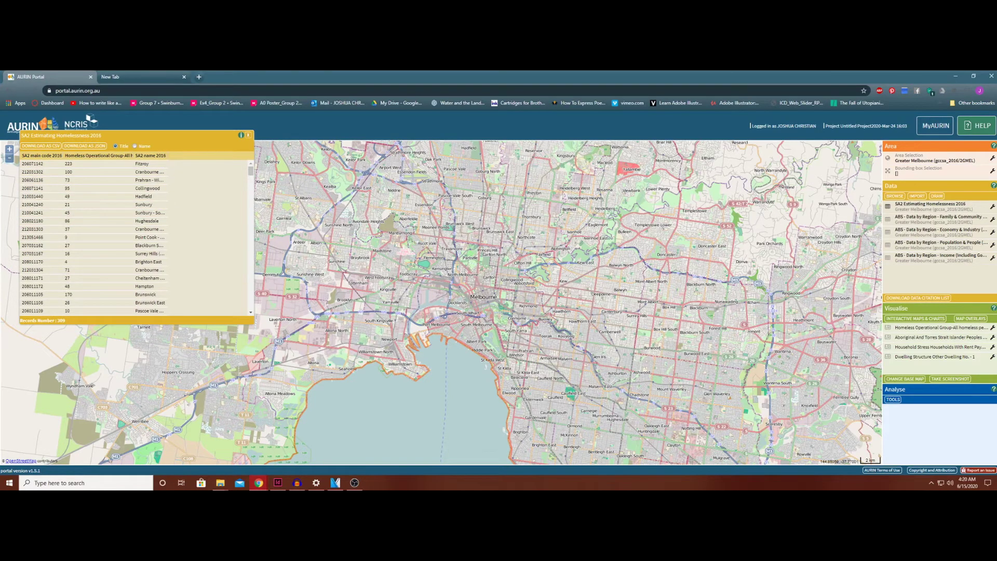
pyautogui.click(249, 135)
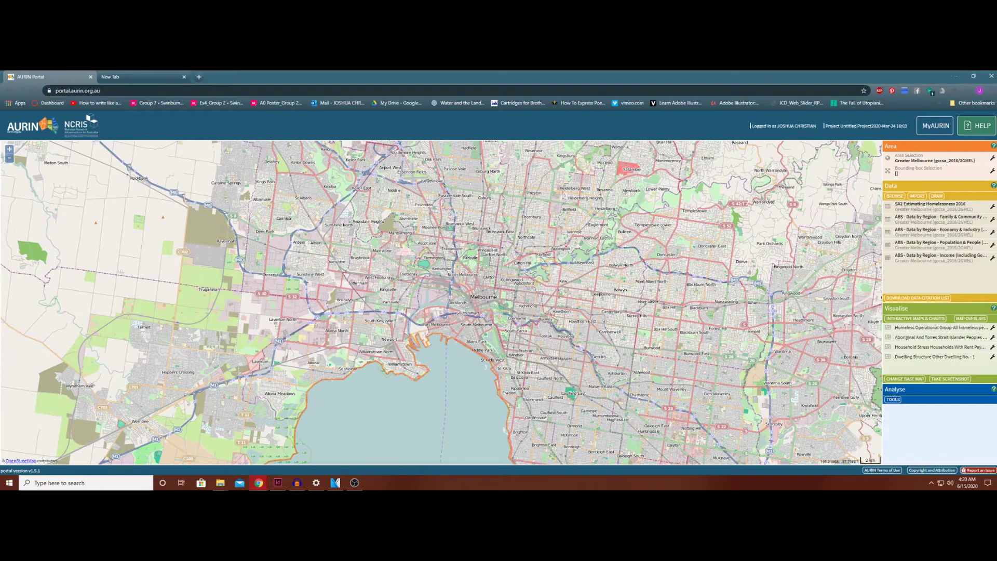
# Try to display the SA2 Estimating Homelessness 2016 and the ABS Data by Region Population & People datasets on the map
pyautogui.click(993, 206)
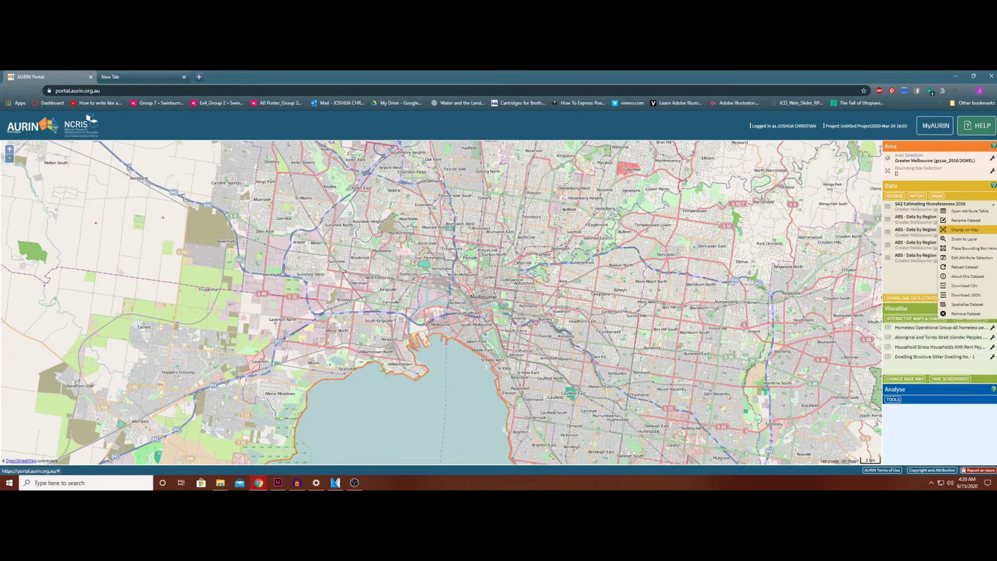
pyautogui.click(965, 229)
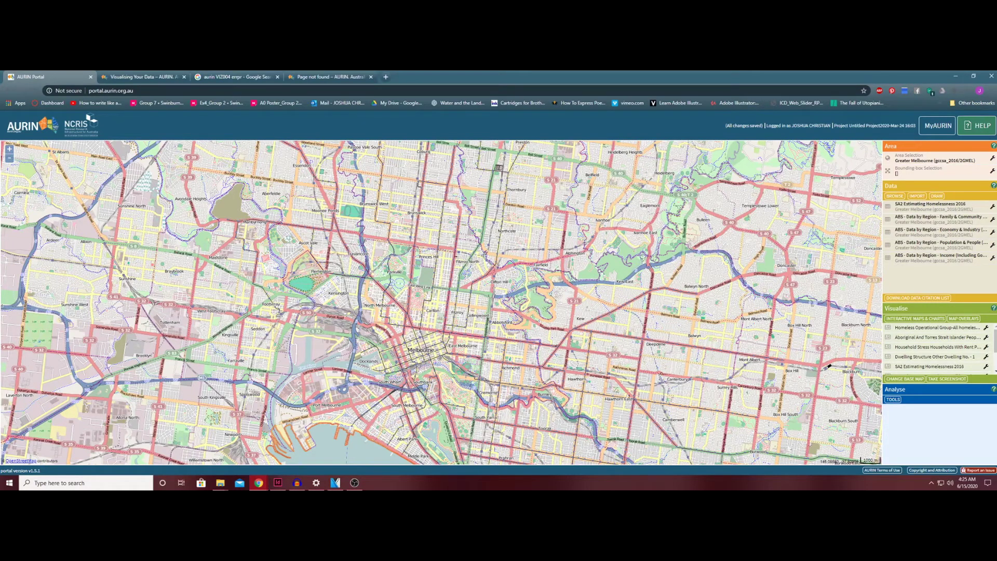
pyautogui.click(993, 245)
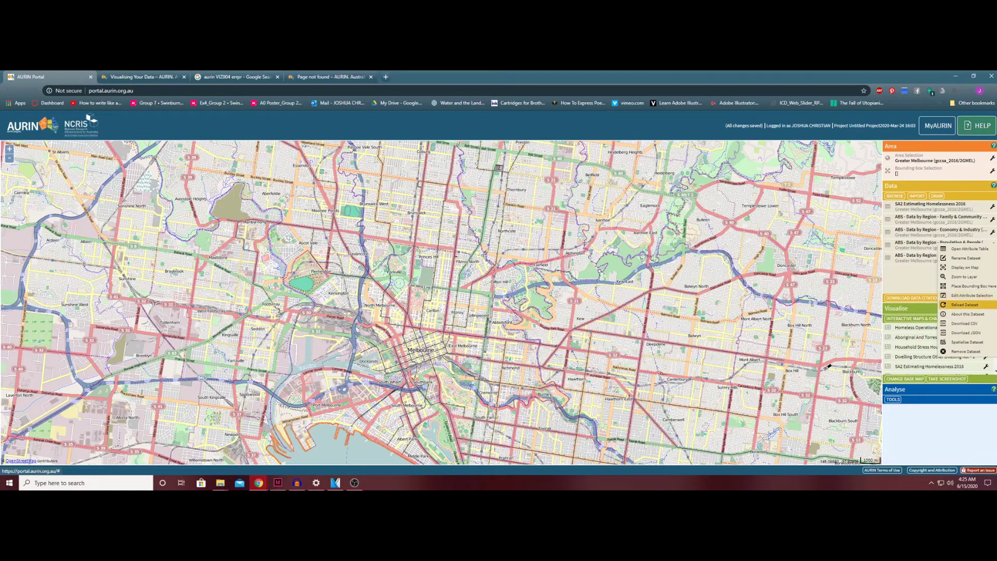
pyautogui.click(966, 267)
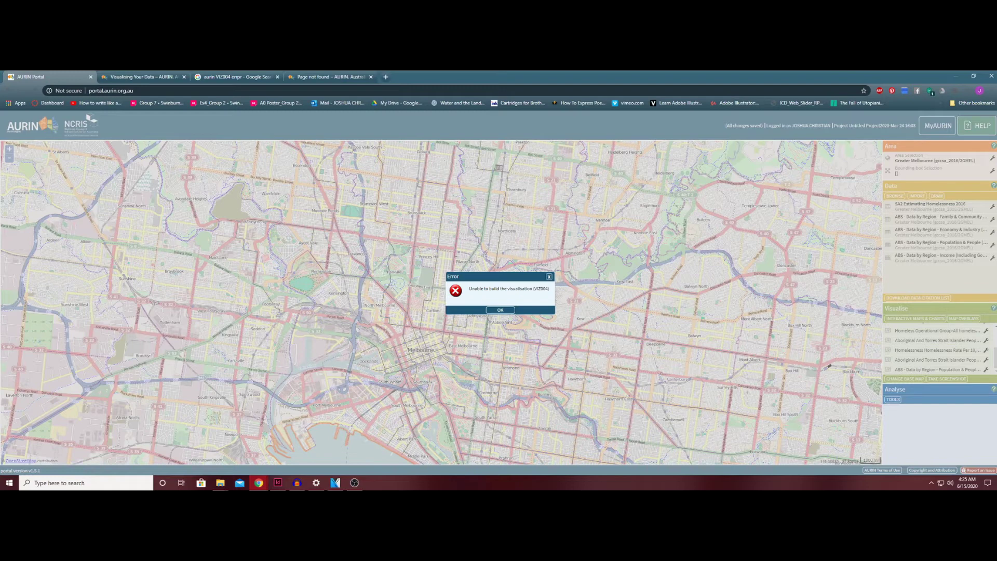
pyautogui.press('Return')
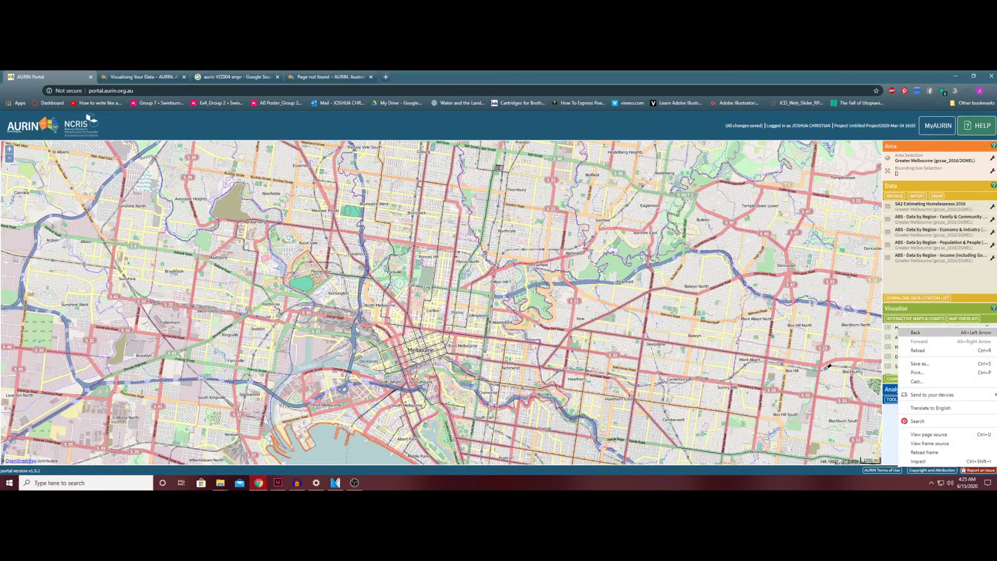
# Remove the SA2 Estimating Homelessness 2016, Homeless Operational Group, first Aboriginal And Torres Strait Islander Peoples and Homelessness Rate Per 10,000 visualisations
pyautogui.click(986, 327)
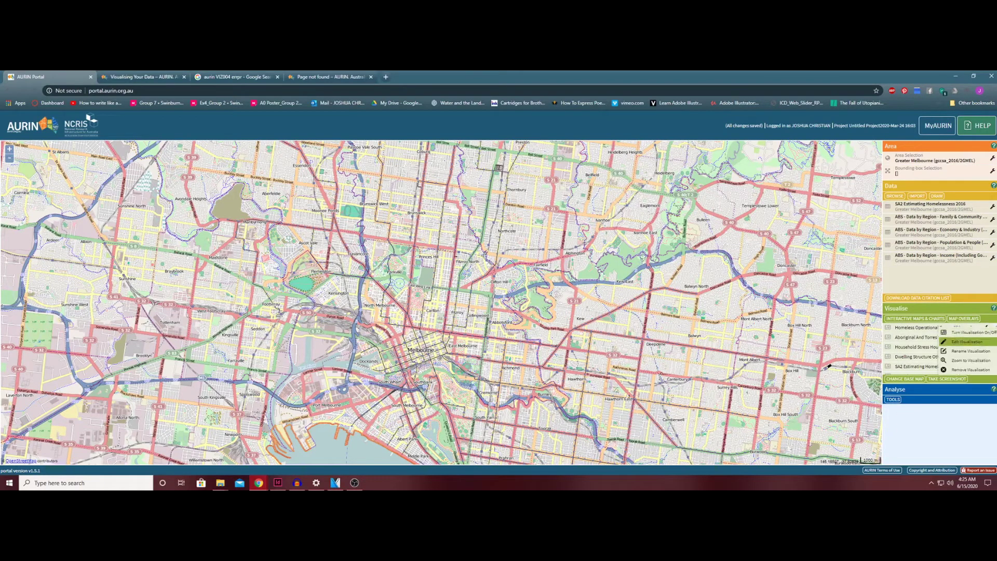
pyautogui.click(967, 342)
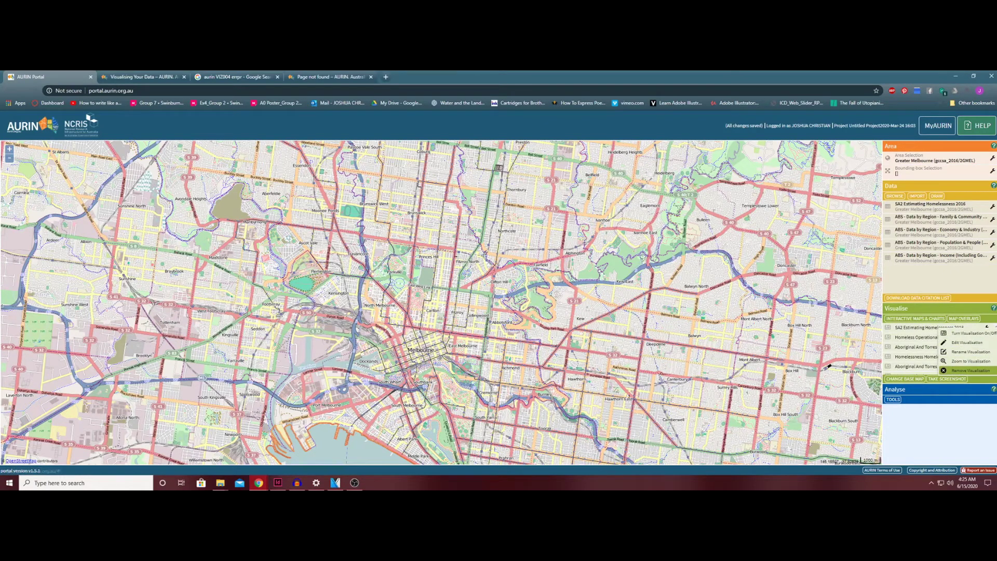
pyautogui.click(971, 371)
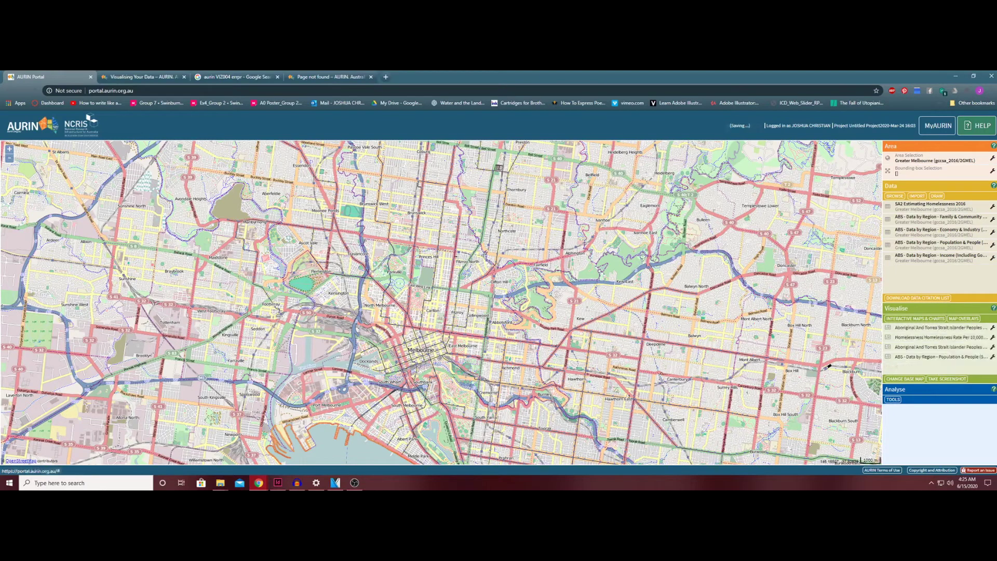
pyautogui.click(992, 328)
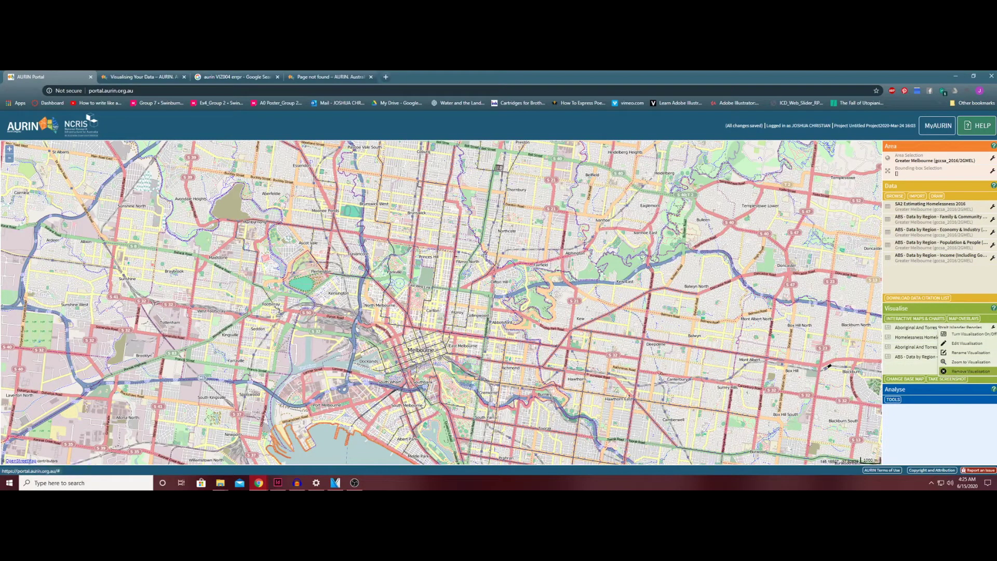
pyautogui.click(971, 368)
pyautogui.click(993, 328)
pyautogui.click(971, 369)
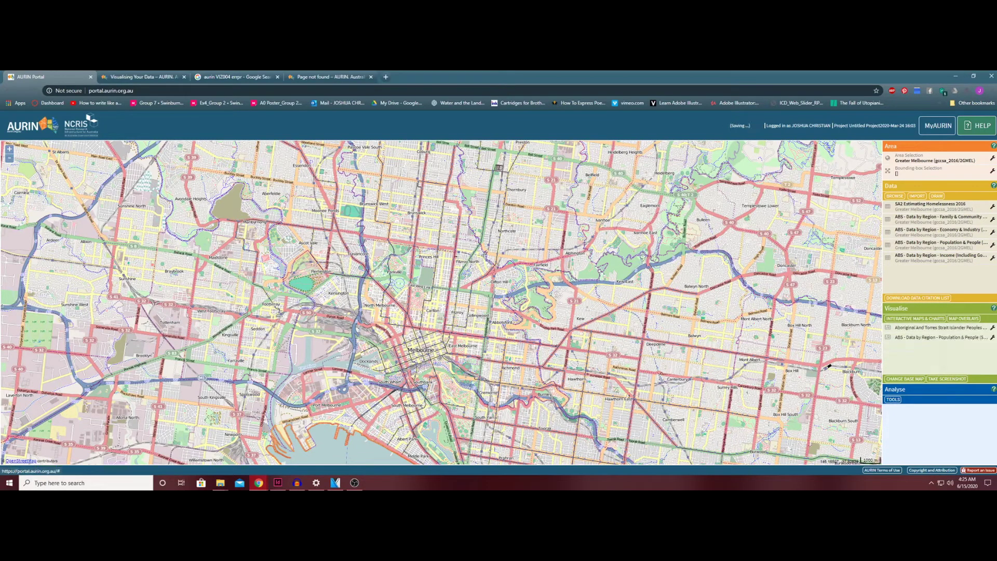
# Remove the remaining Aboriginal And Torres Strait Islander Peoples and ABS Data by Region Population & People visualisations
pyautogui.click(992, 328)
pyautogui.click(970, 368)
pyautogui.click(992, 328)
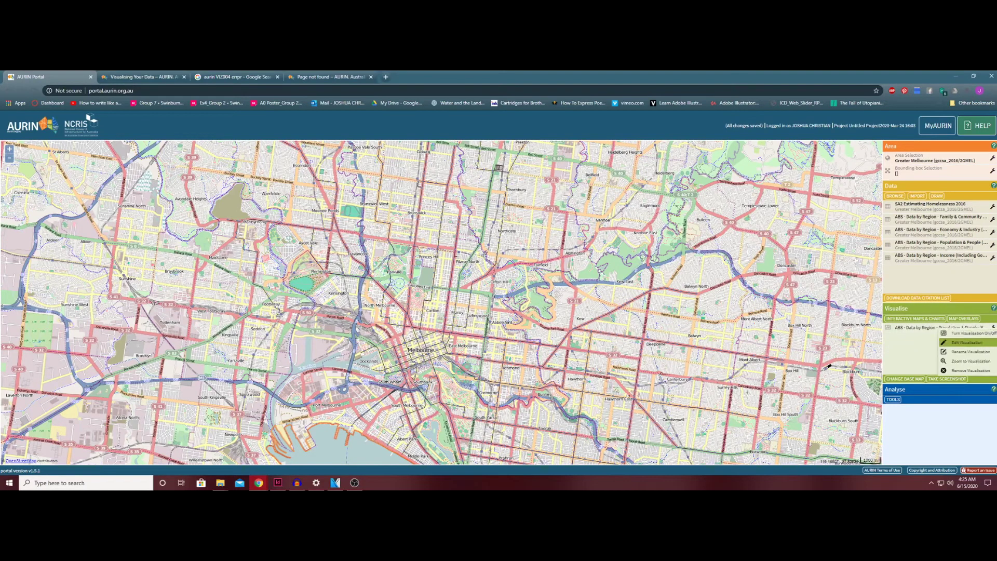
pyautogui.click(971, 368)
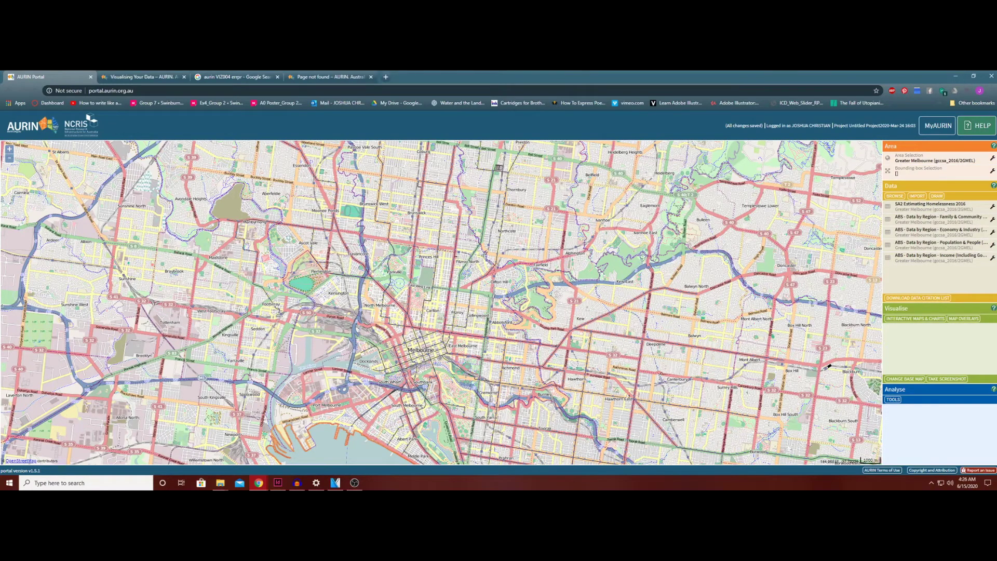
# Try to display the project's SA2 Estimating Homelessness 2016 dataset on the map
pyautogui.moveTo(965, 218)
pyautogui.click(993, 206)
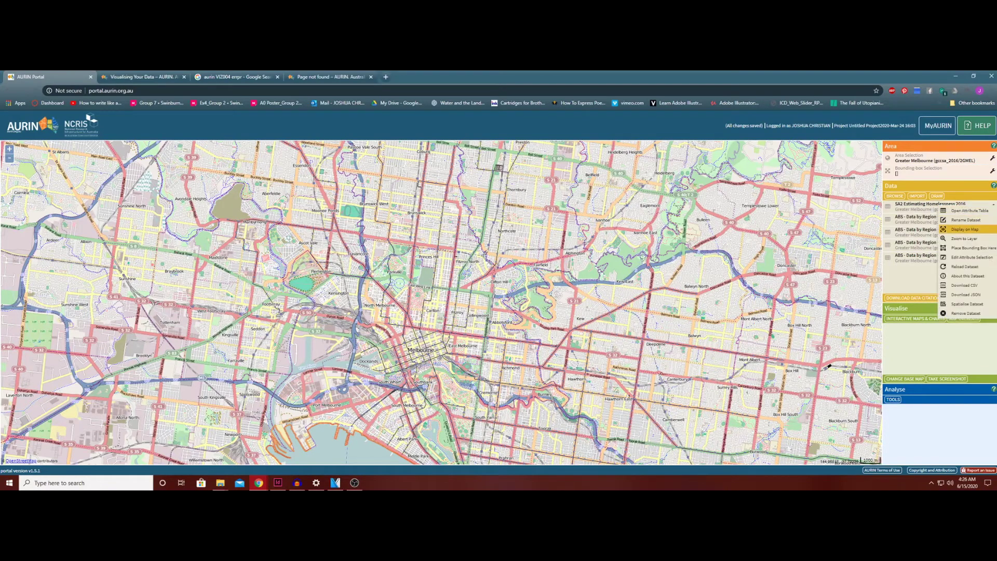
pyautogui.click(973, 229)
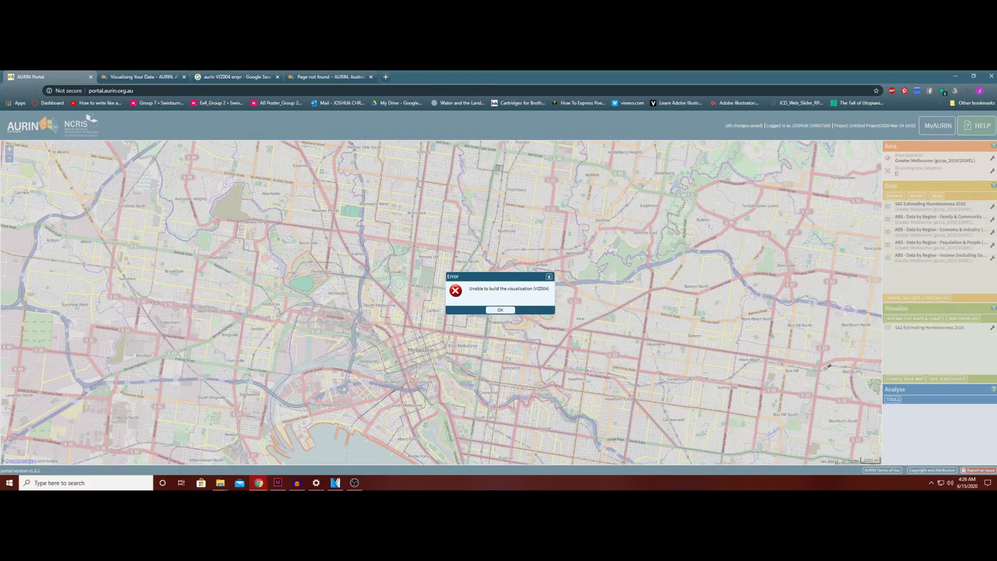
pyautogui.press('Return')
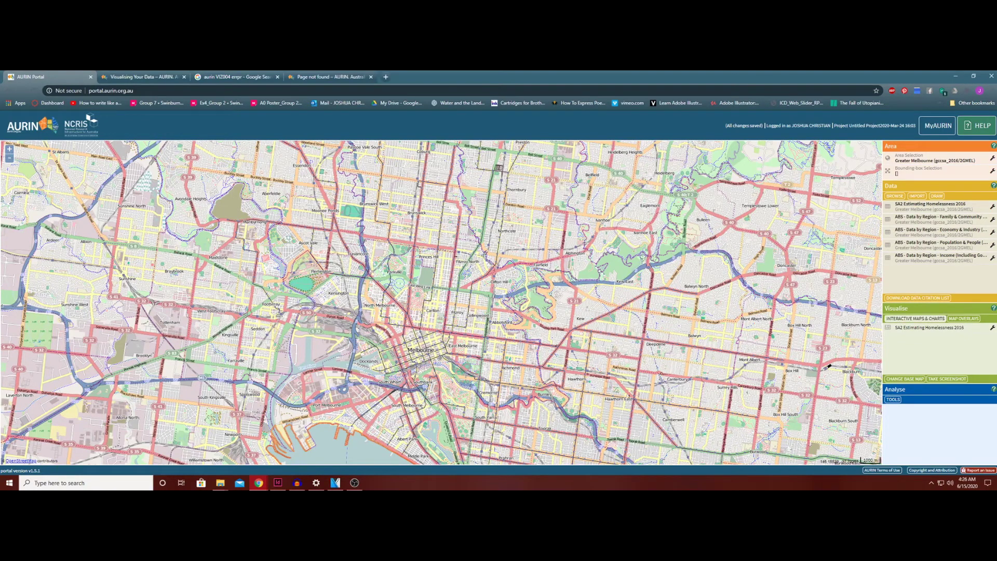
# Set up a choropleth of ABS Population & People (SA2) 2011-2018 using Aboriginal And Torres Strait Islander Peoples Proportion Of Total Population Net Migration %
pyautogui.click(915, 319)
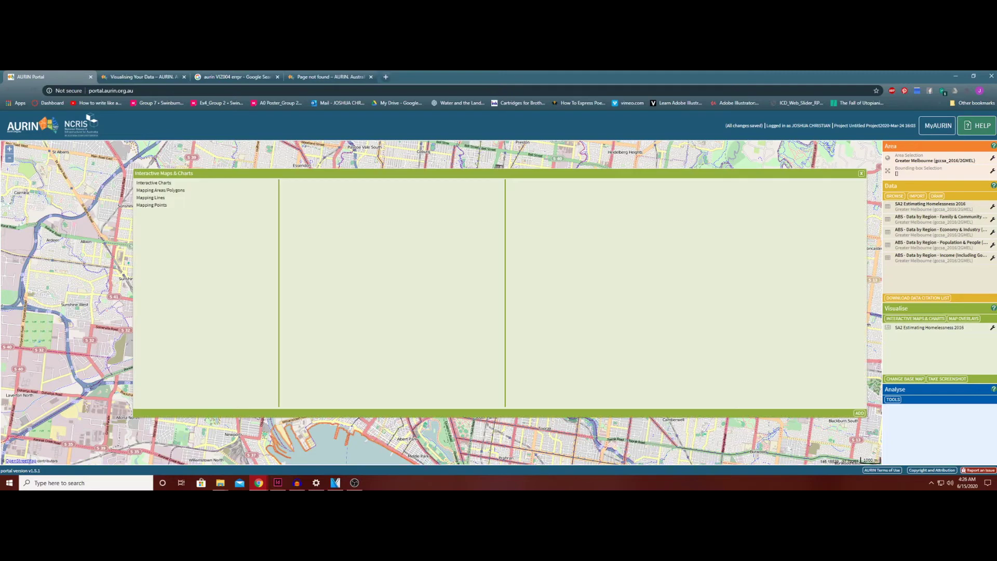
pyautogui.click(161, 190)
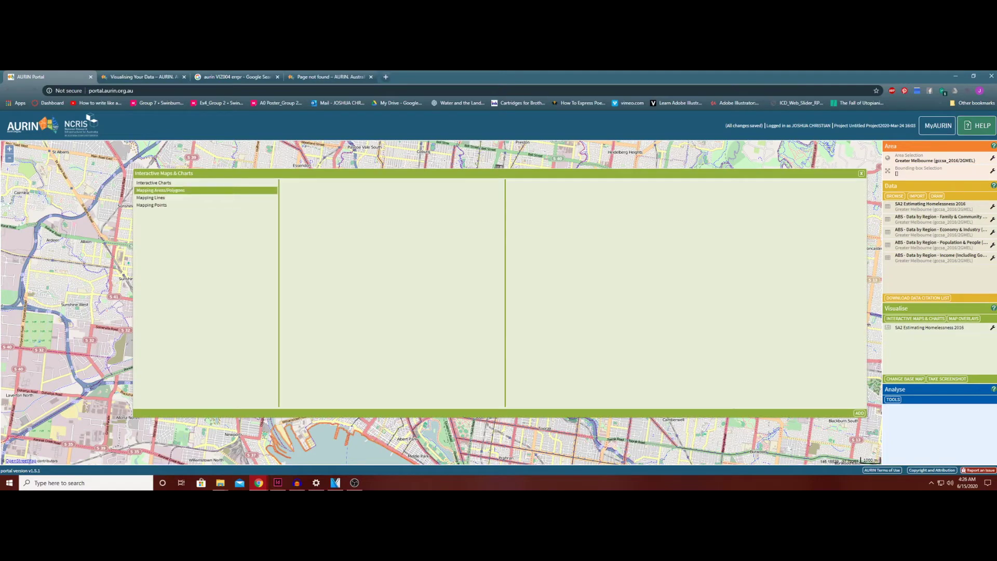
pyautogui.click(294, 183)
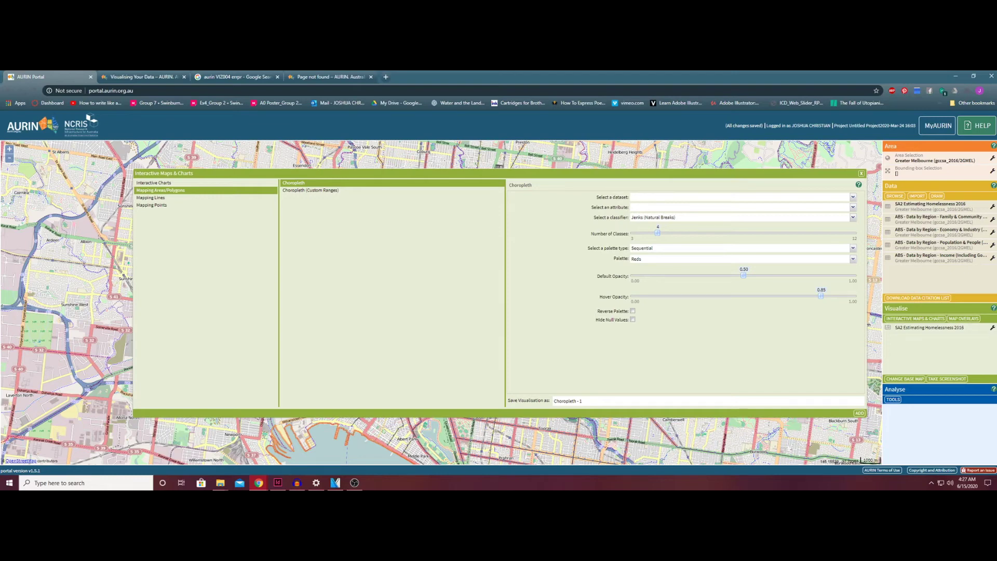
pyautogui.click(853, 197)
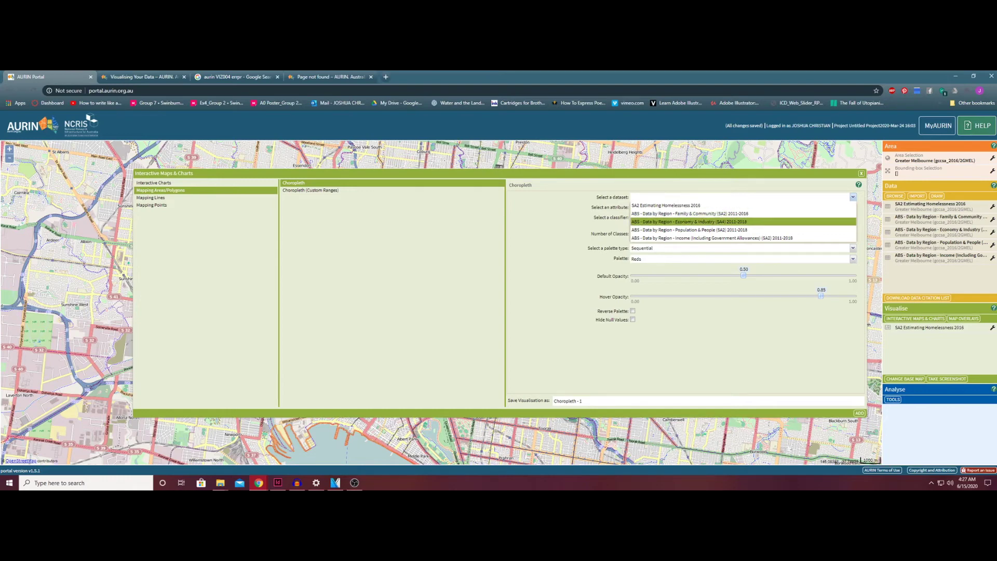
pyautogui.click(689, 230)
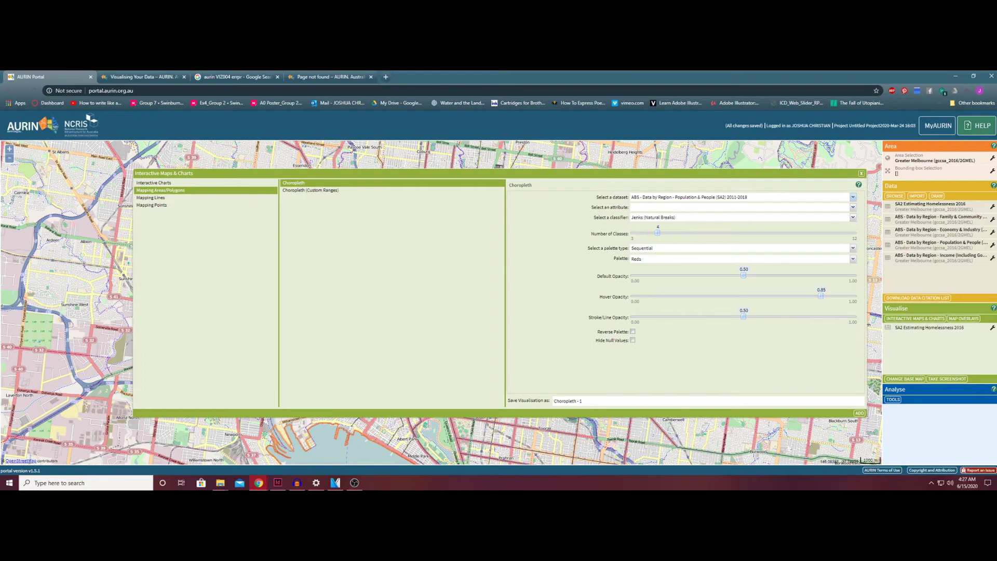
pyautogui.click(738, 208)
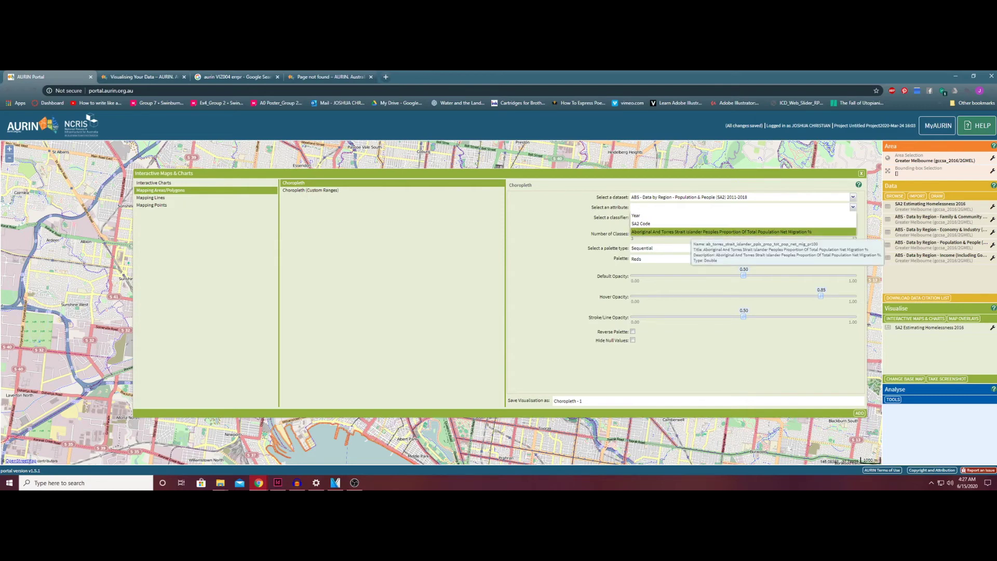
pyautogui.press('Return')
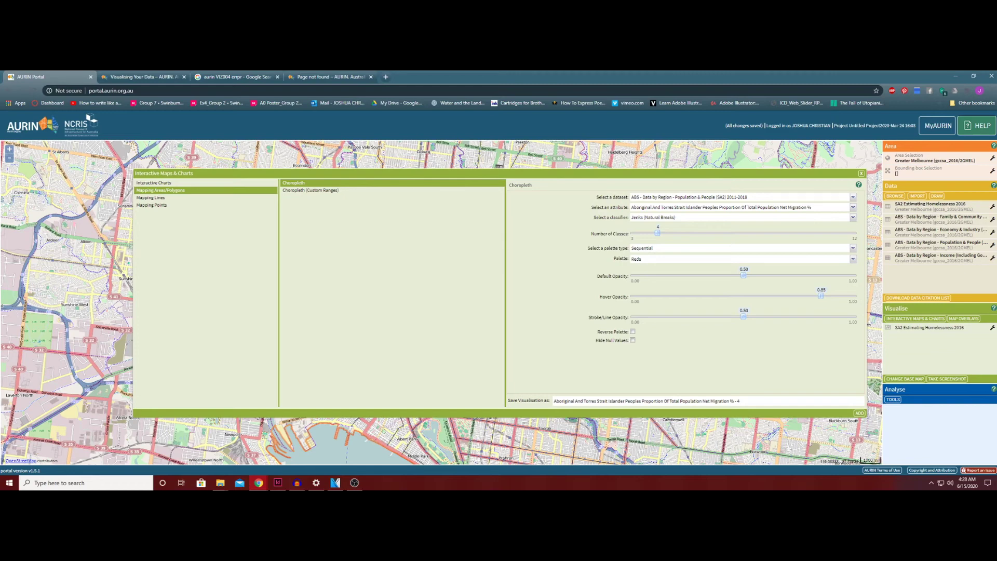
# Set the choropleth's palette to Greens and add it to the project's visualisations
pyautogui.click(853, 259)
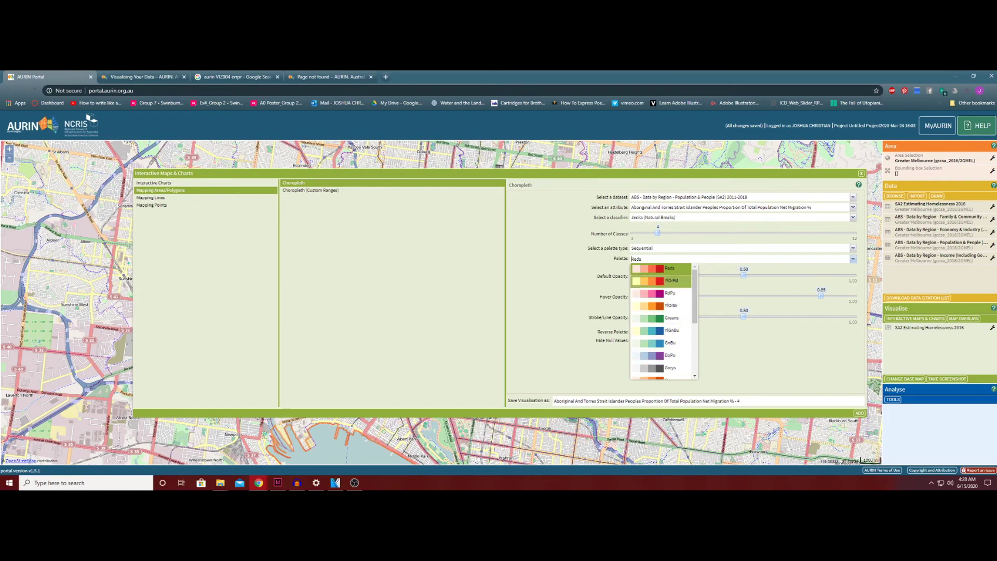
pyautogui.click(672, 318)
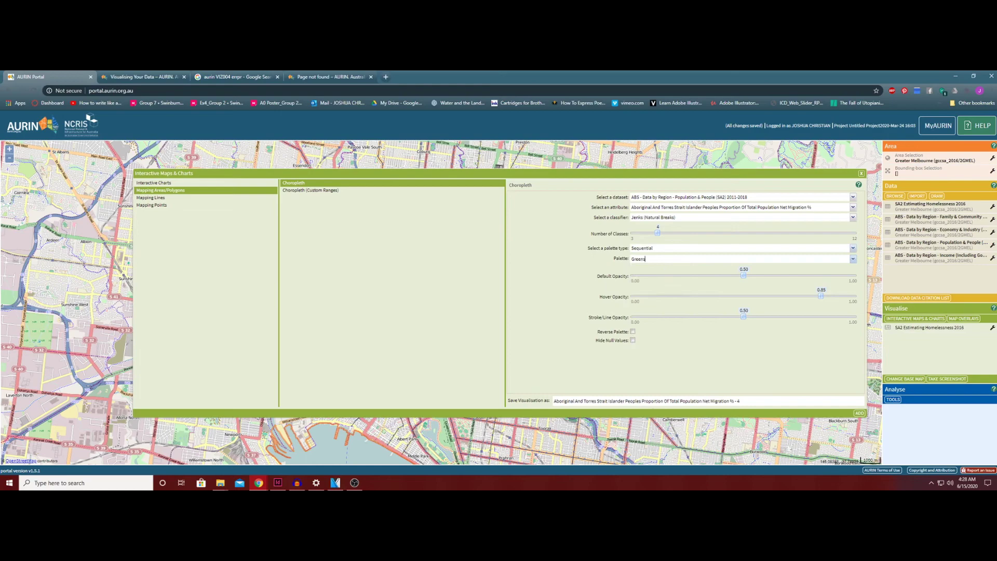
pyautogui.click(853, 247)
pyautogui.press('Escape')
pyautogui.click(860, 413)
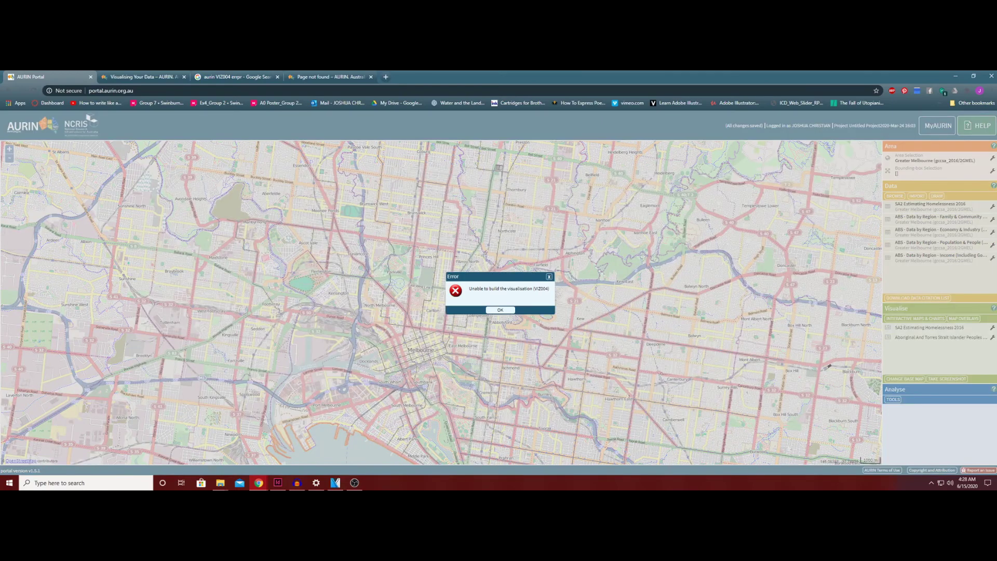
pyautogui.press('Return')
pyautogui.click(915, 319)
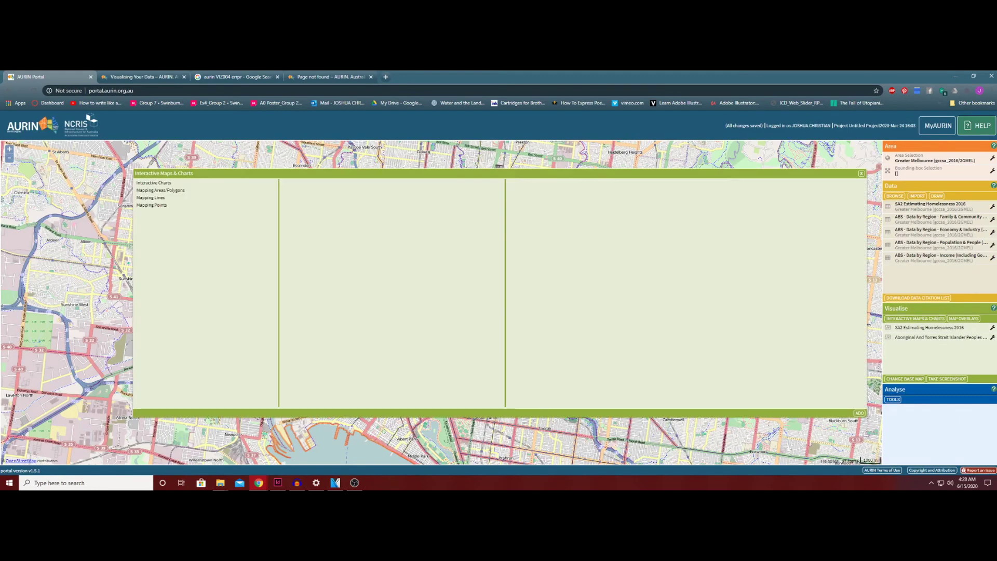
pyautogui.press('Escape')
# Try to update and display the SA2 Estimating Homelessness 2016 visualisation after reselecting its dataset
pyautogui.click(993, 327)
pyautogui.click(965, 341)
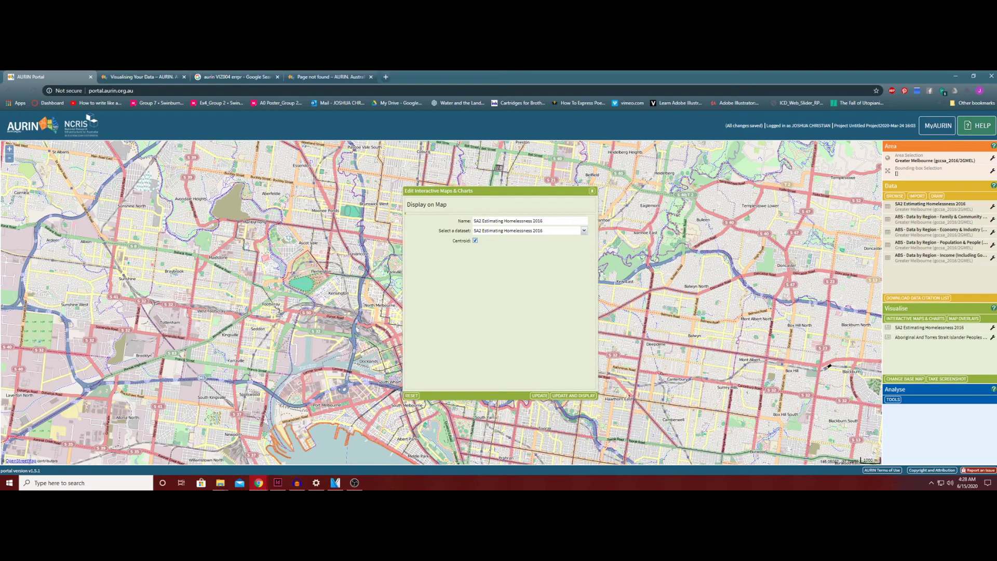
pyautogui.click(584, 231)
pyautogui.click(530, 239)
pyautogui.click(574, 395)
pyautogui.click(500, 310)
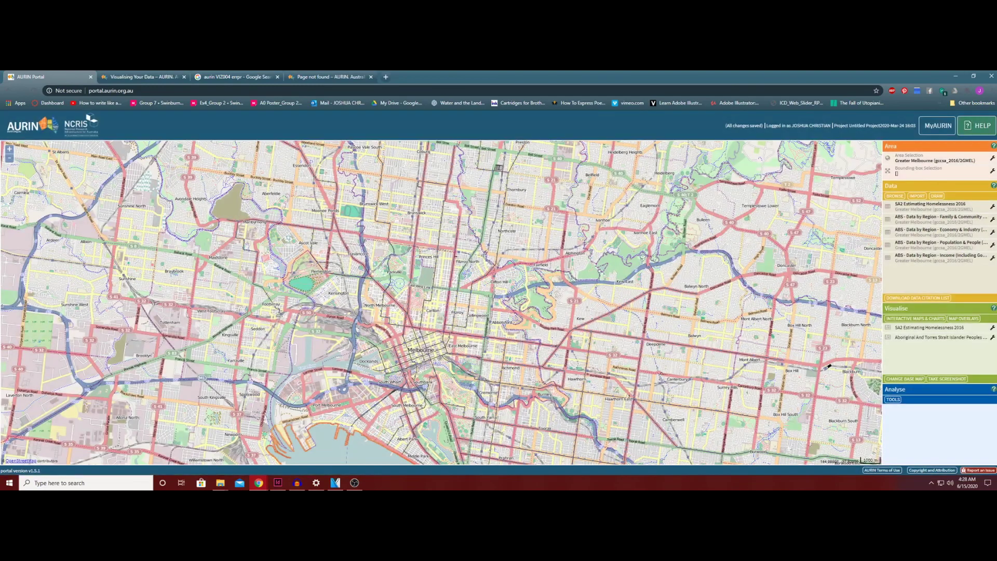
# Try to turn on the SA2 Estimating Homelessness 2016 visualisation on the map
pyautogui.click(993, 328)
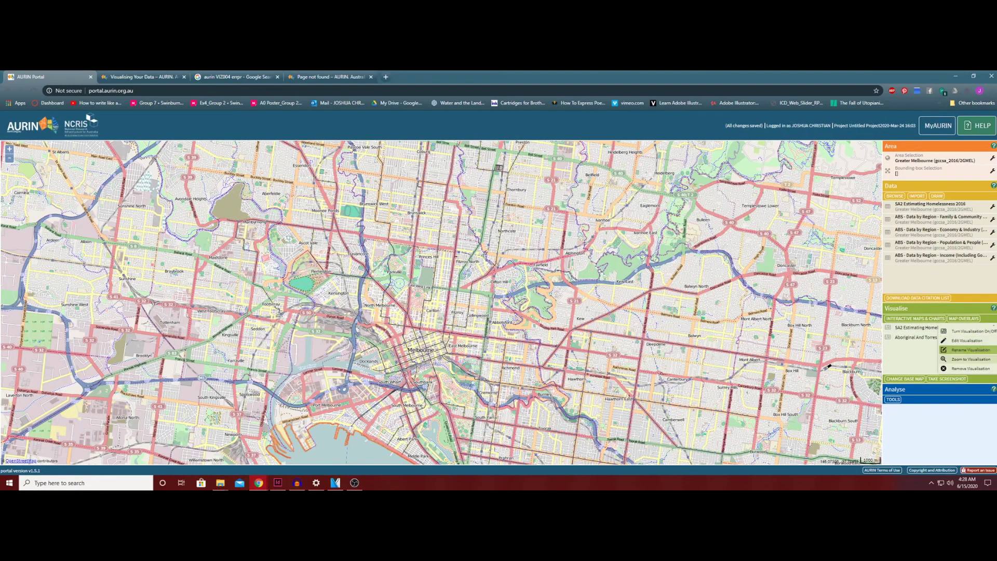
pyautogui.press('Escape')
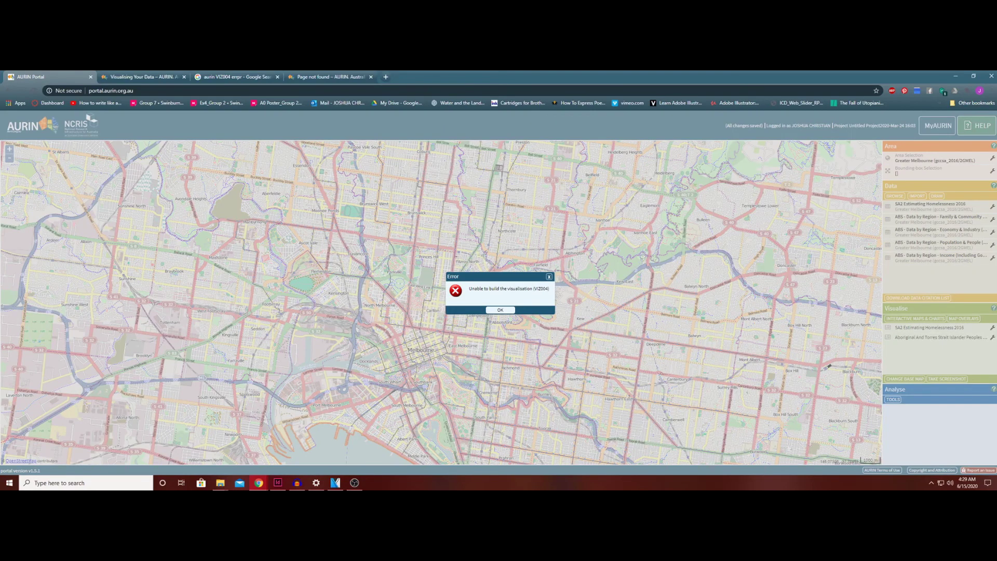
pyautogui.press('Return')
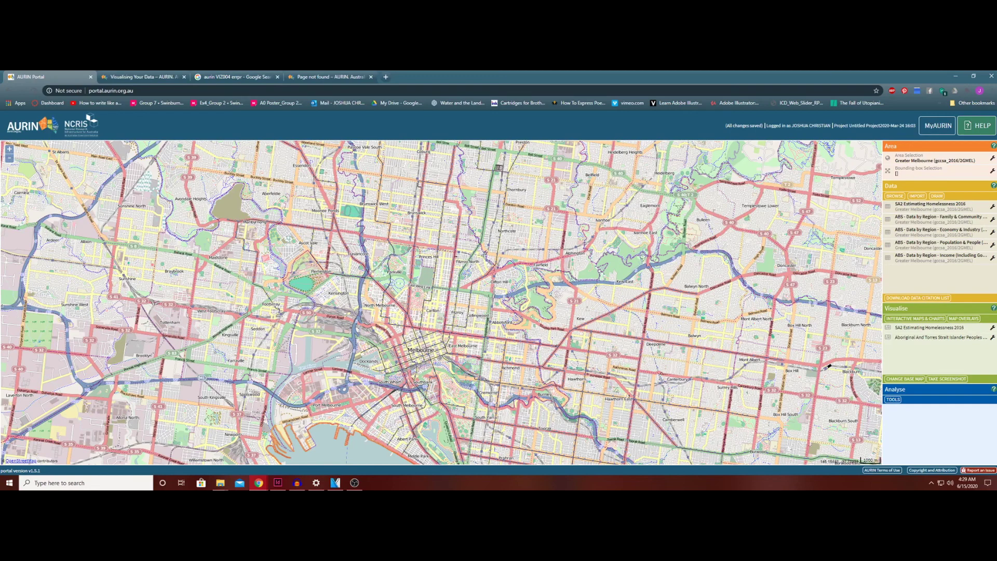
pyautogui.scroll(-3, 829, 366)
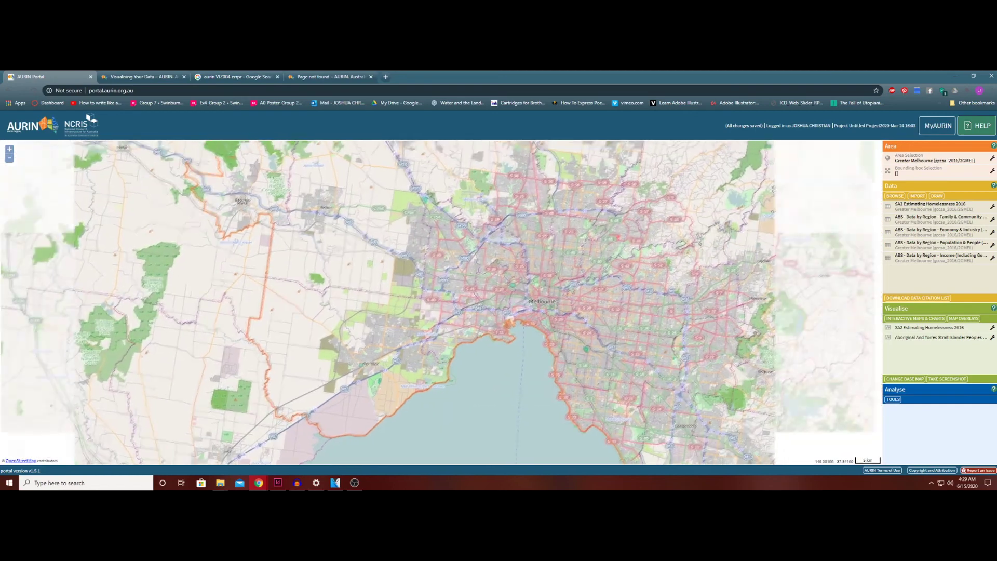